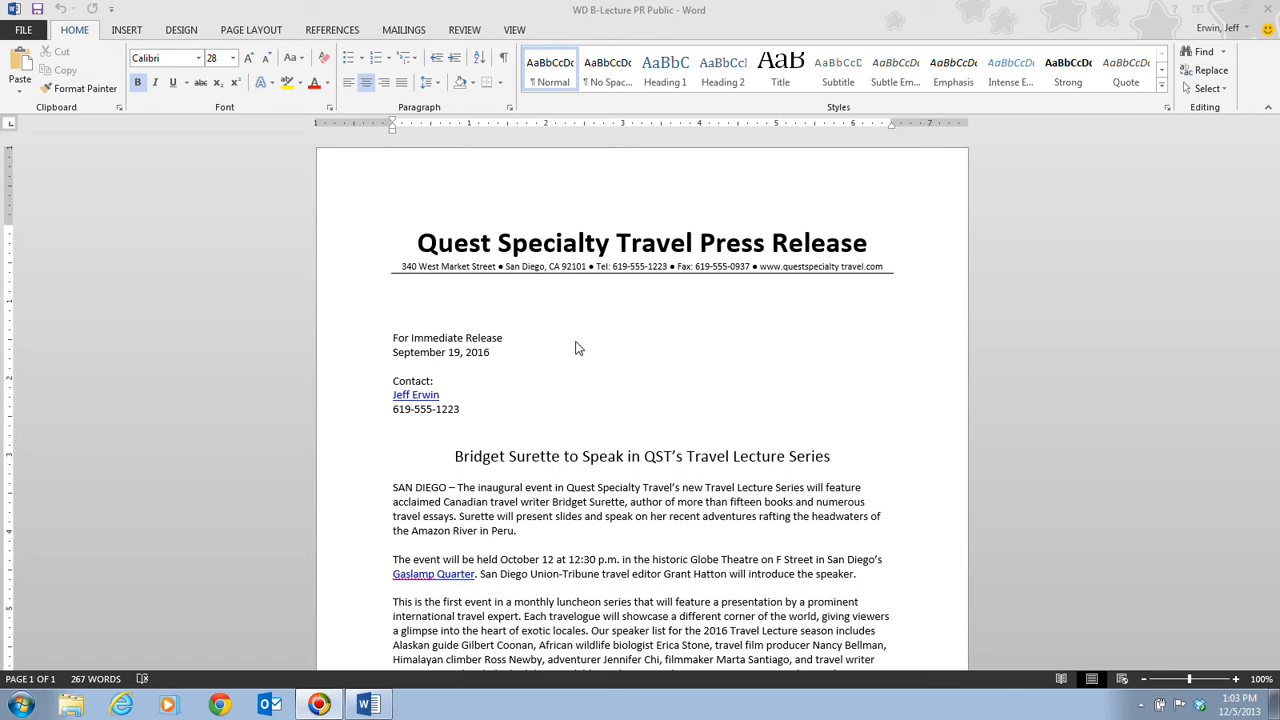
Display the press release's editable document properties above the page for review
left_click(418, 244)
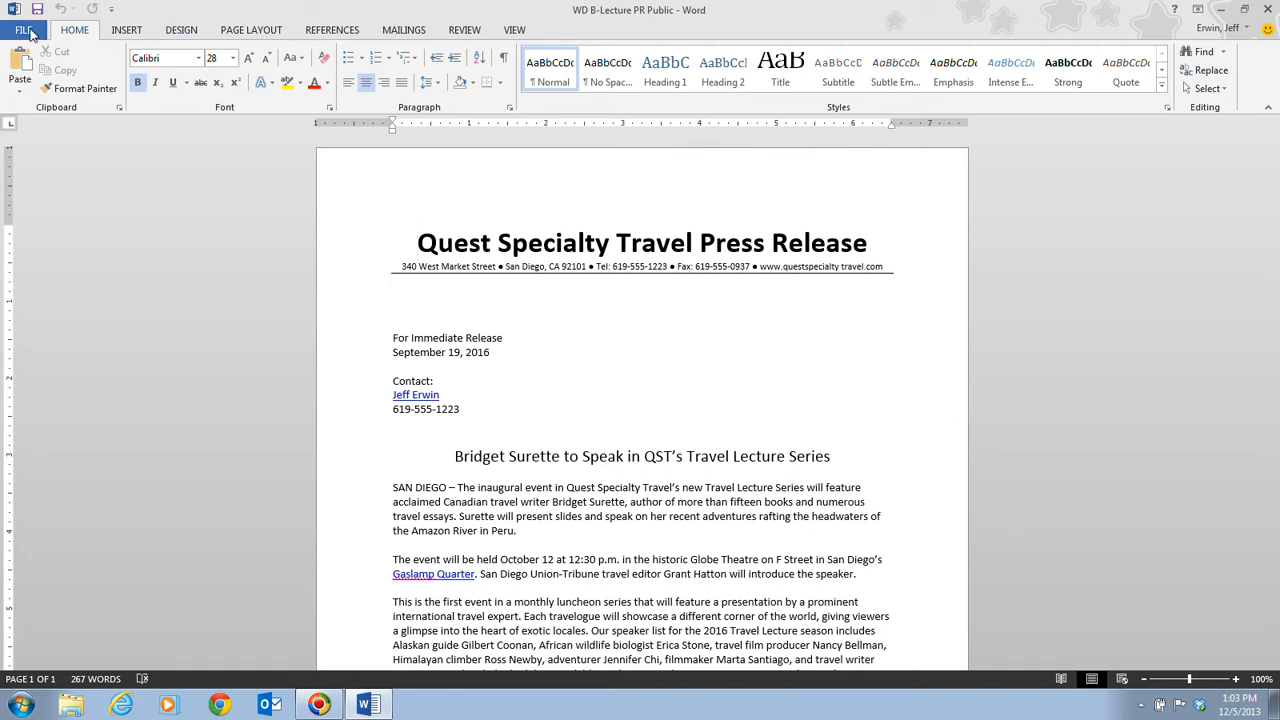
left_click(24, 30)
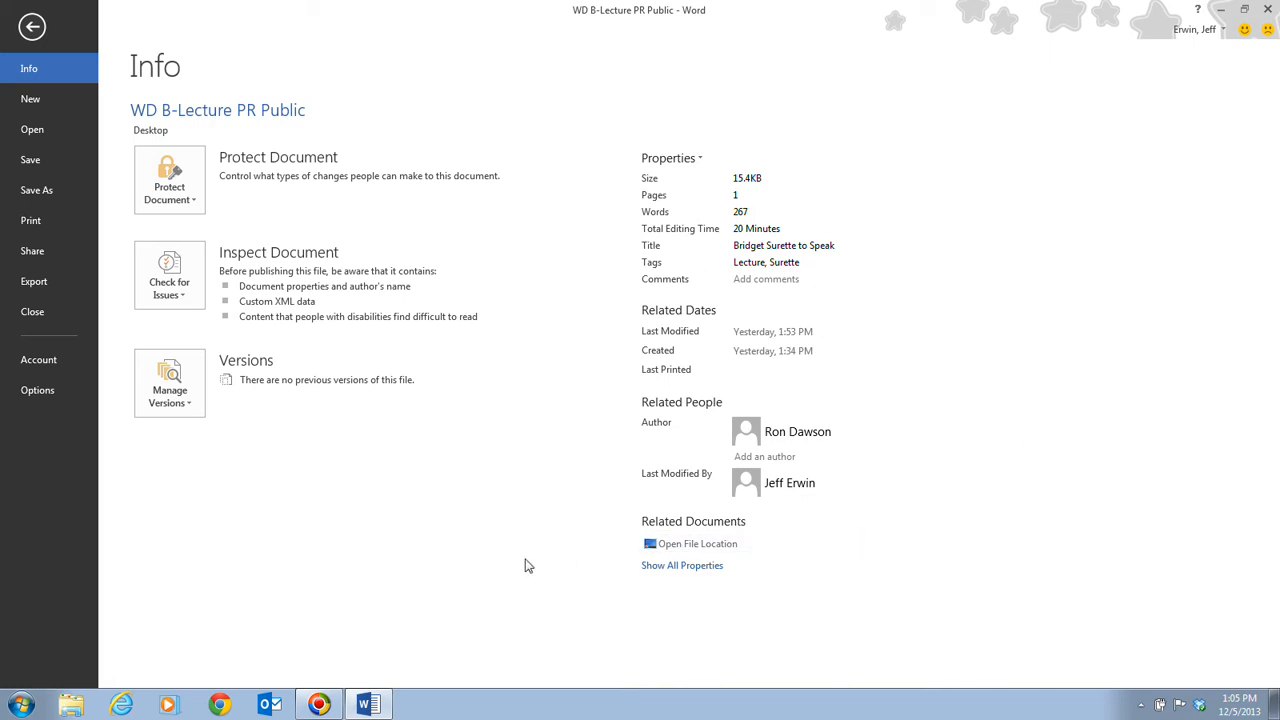
left_click(700, 159)
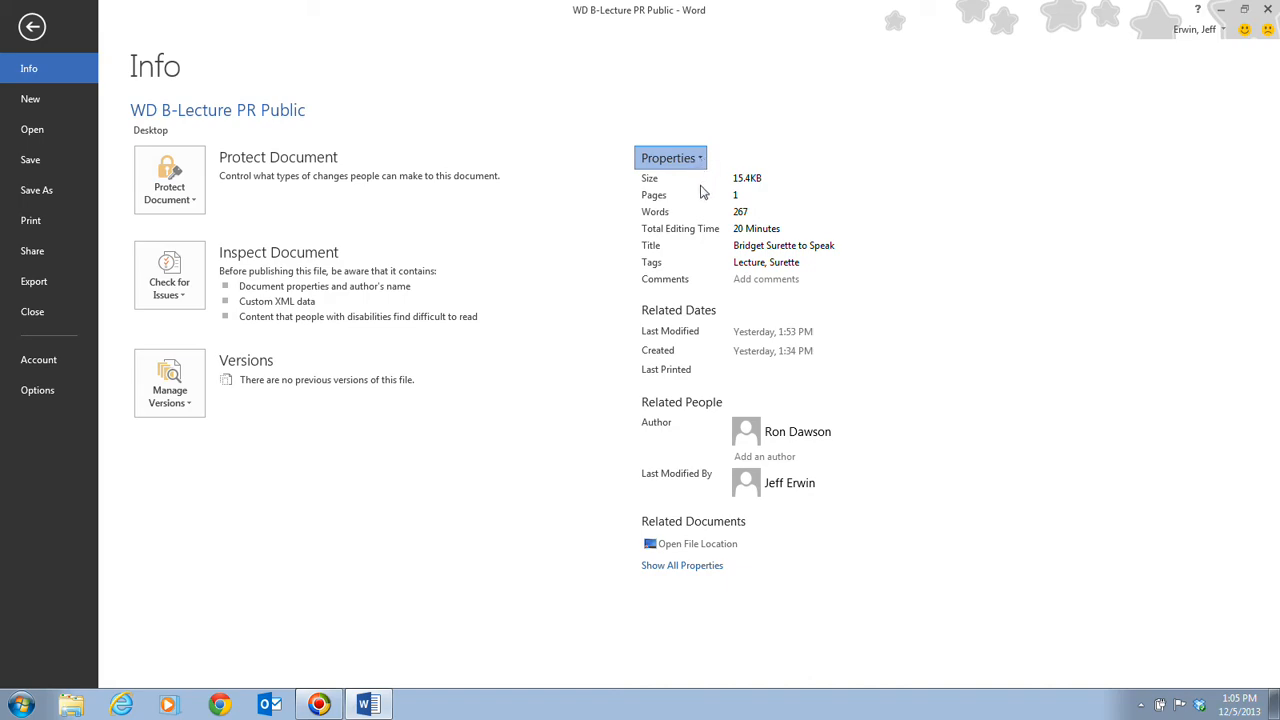
key("Escape")
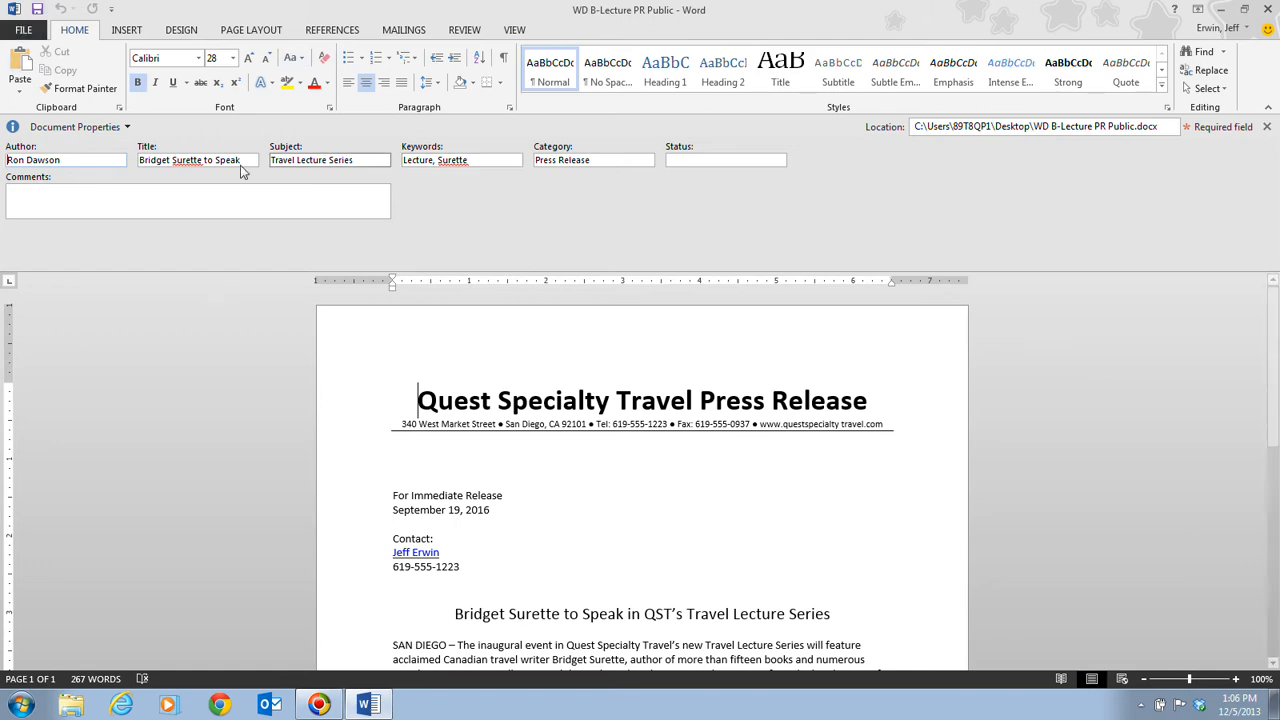
Run the Document Inspector on the press release with every content type included in the check
left_click(24, 31)
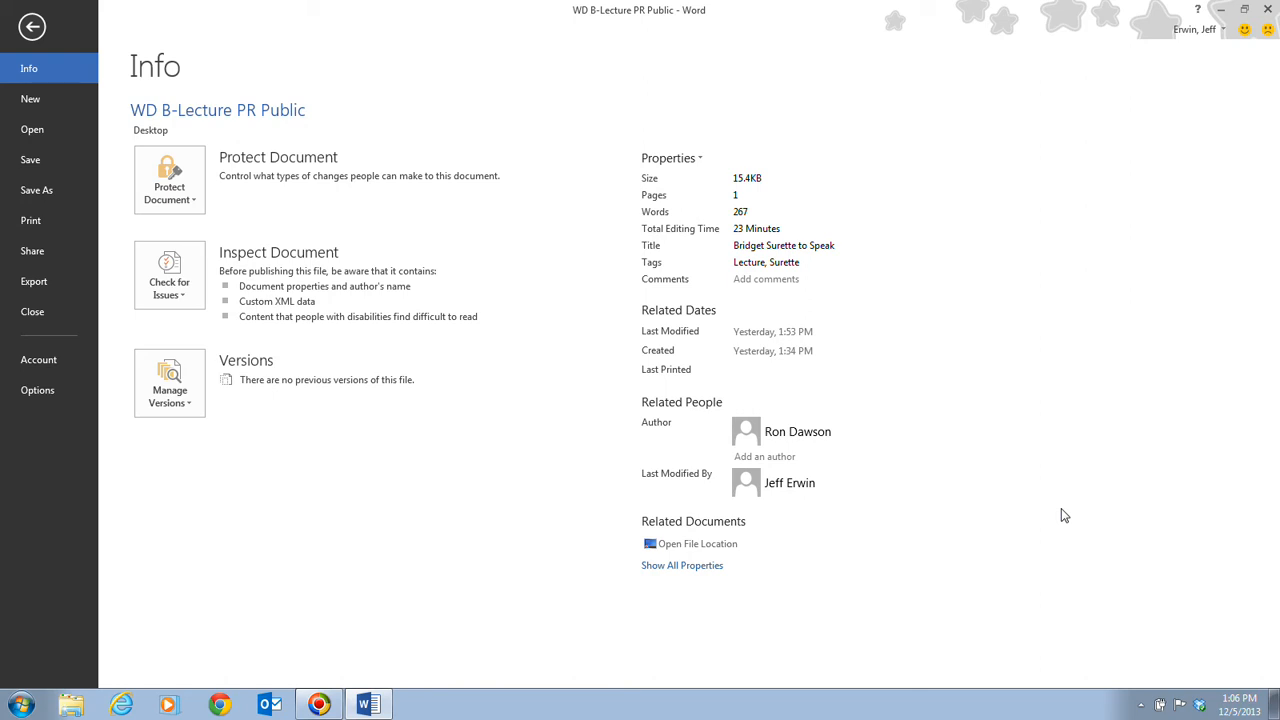
left_click(176, 287)
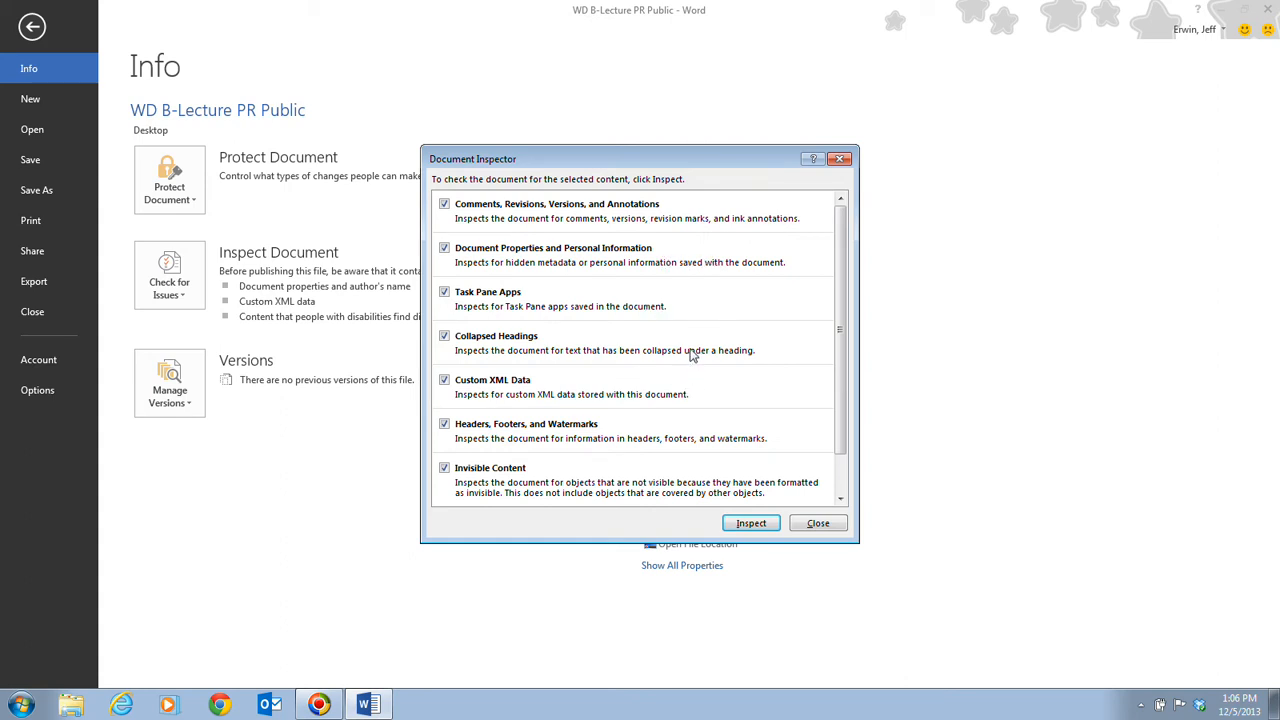
scroll(690, 355, "down", 1)
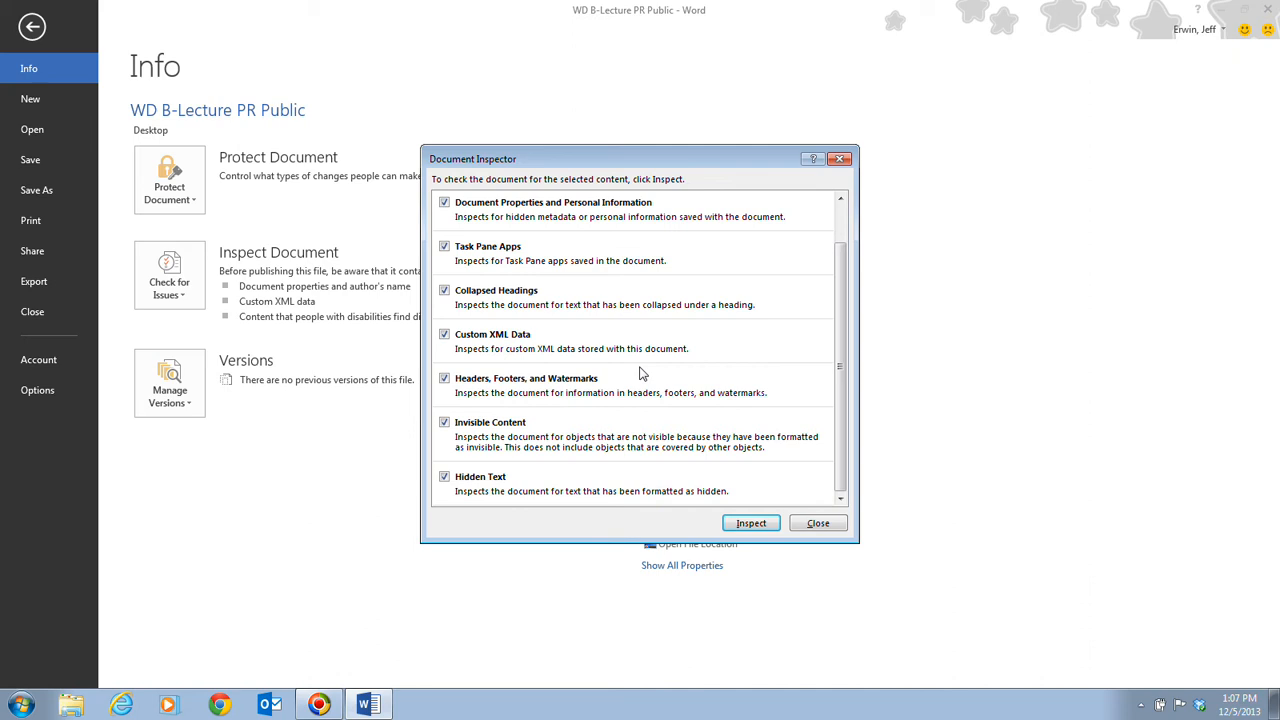
scroll(521, 328, "up", 1)
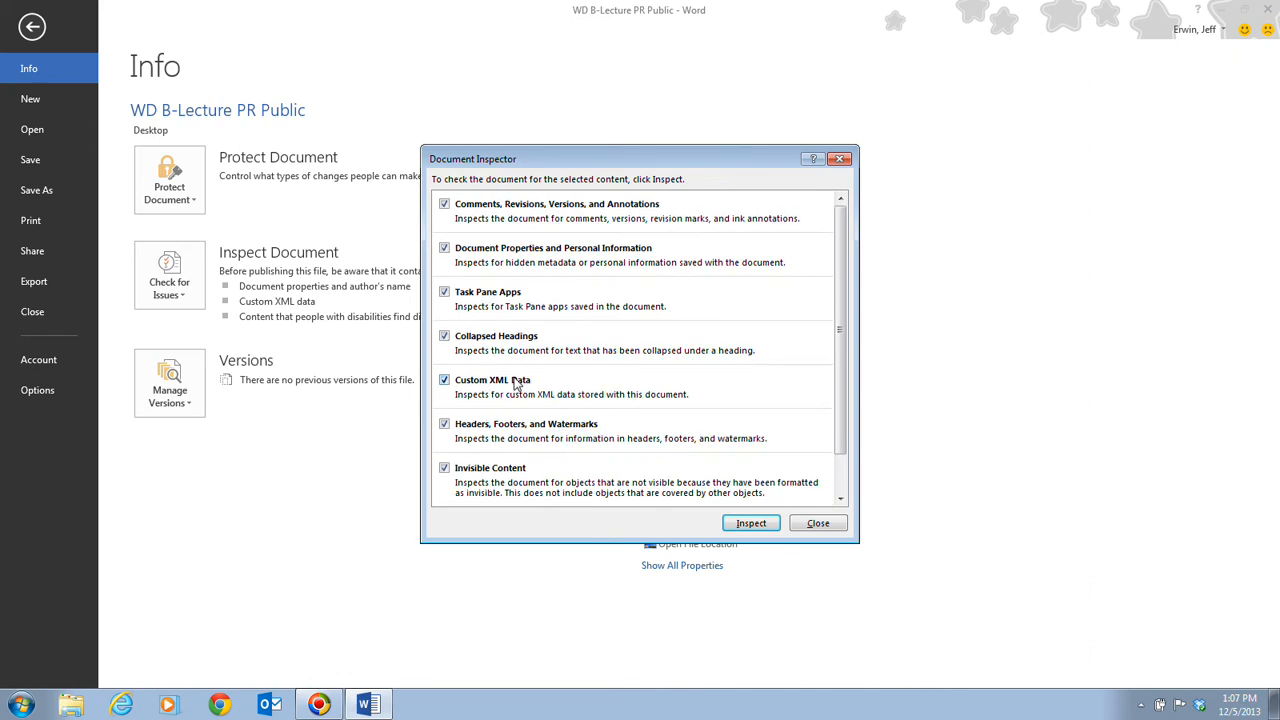
scroll(511, 300, "down", 1)
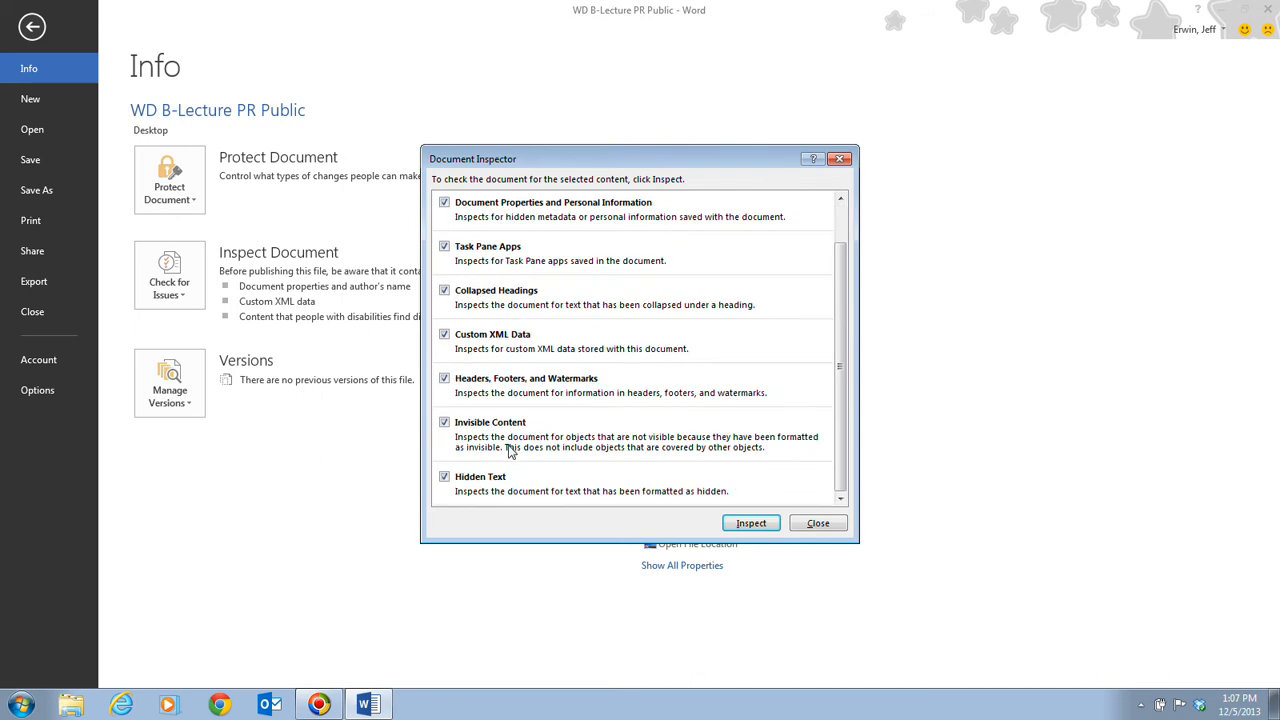
left_click(752, 525)
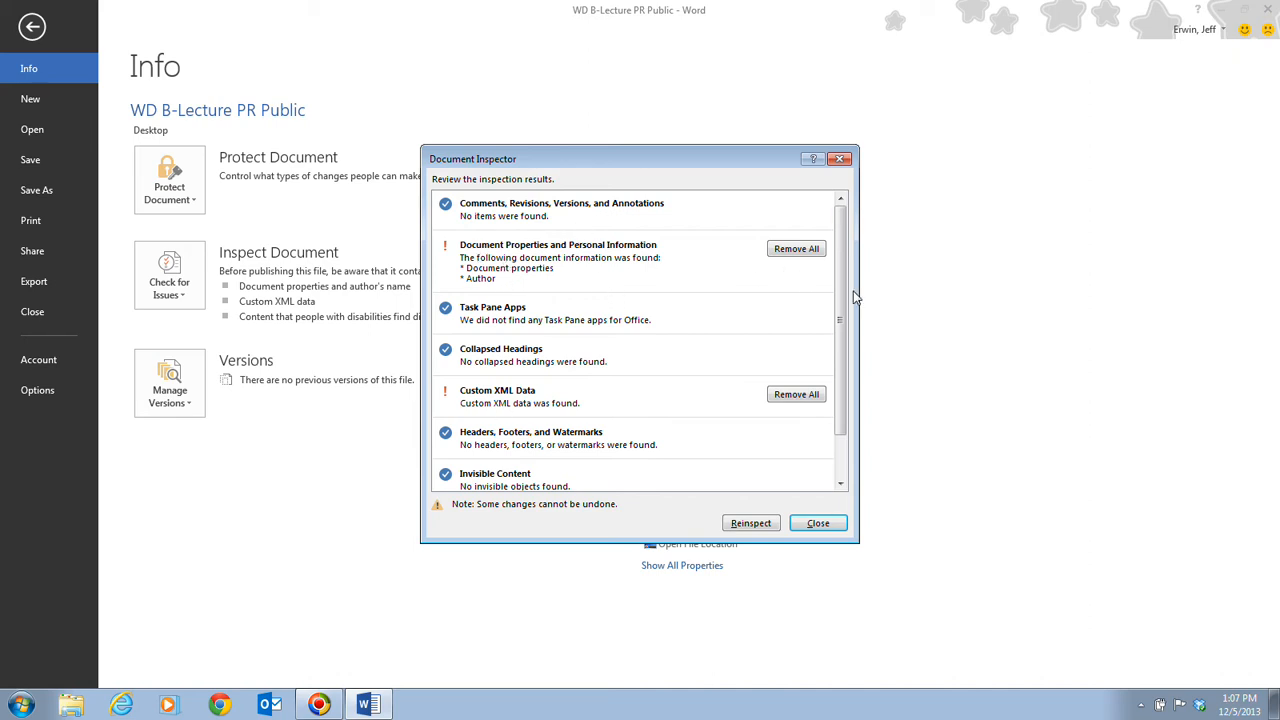
Remove all document properties and personal information from the file and close the Document Inspector
left_click_drag(839, 275, 838, 240)
left_click(803, 250)
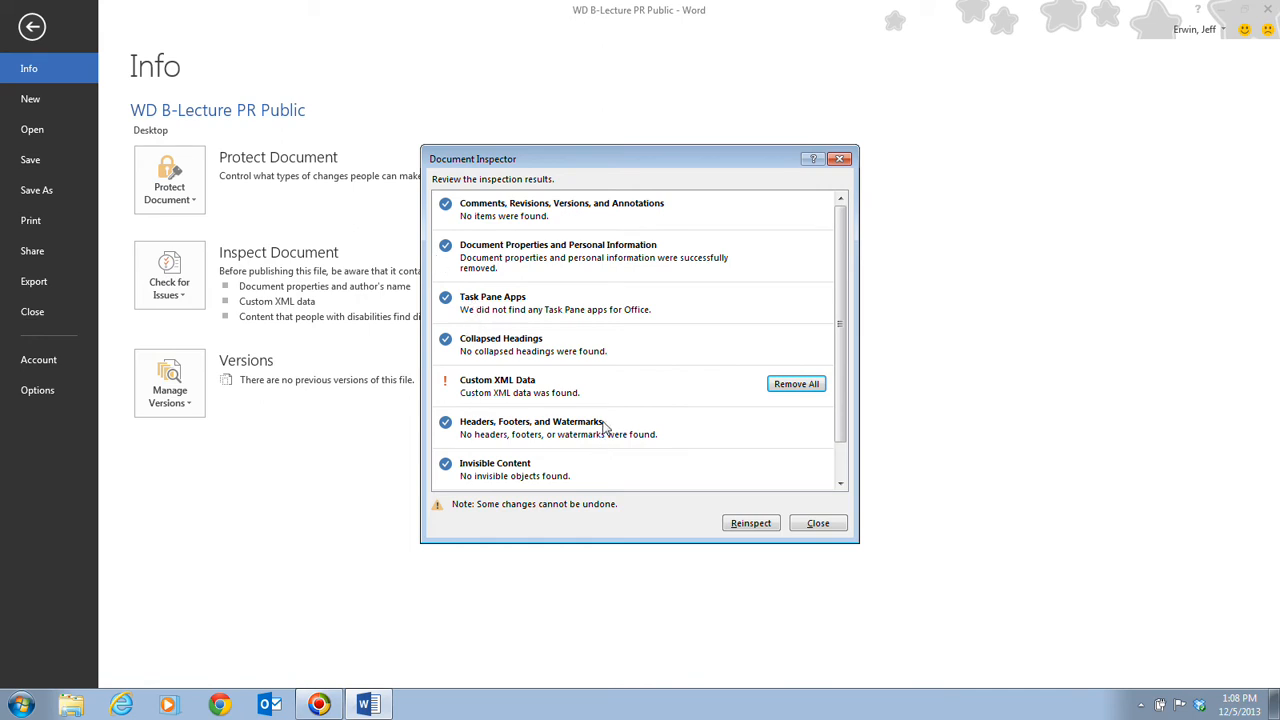
left_click(828, 530)
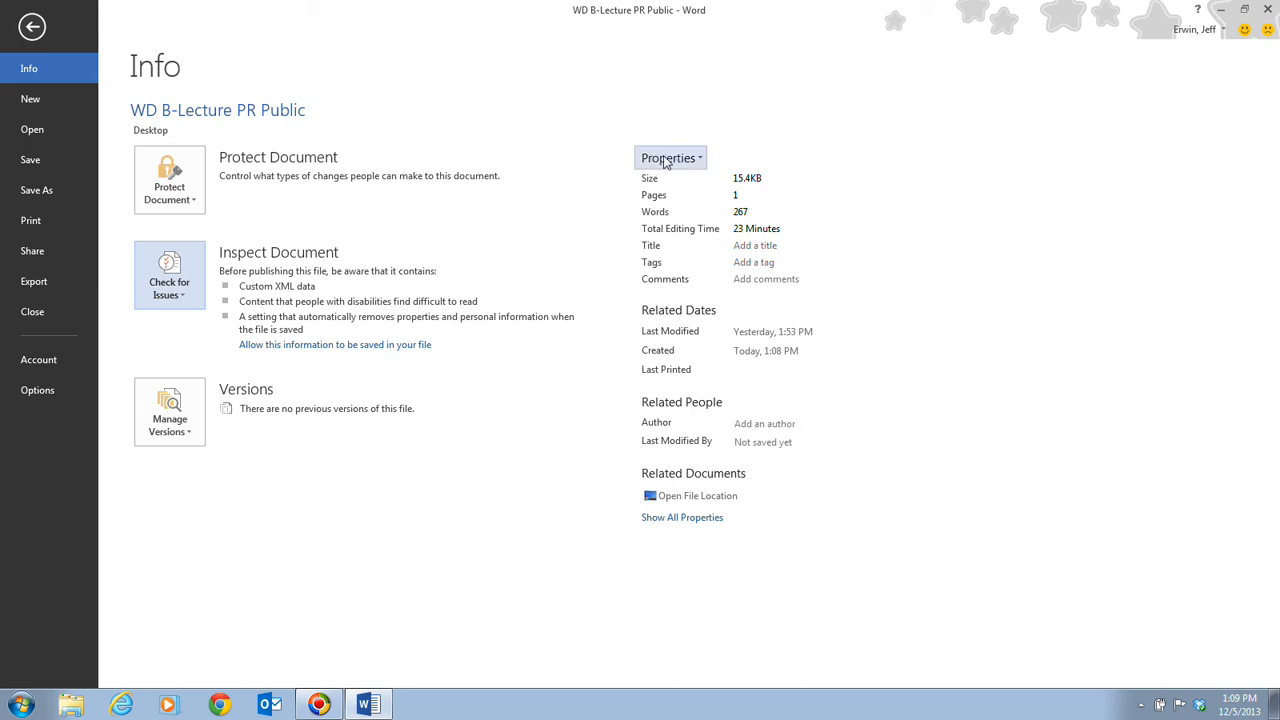
Check the document properties above the page, hide them again and save the document
left_click(692, 160)
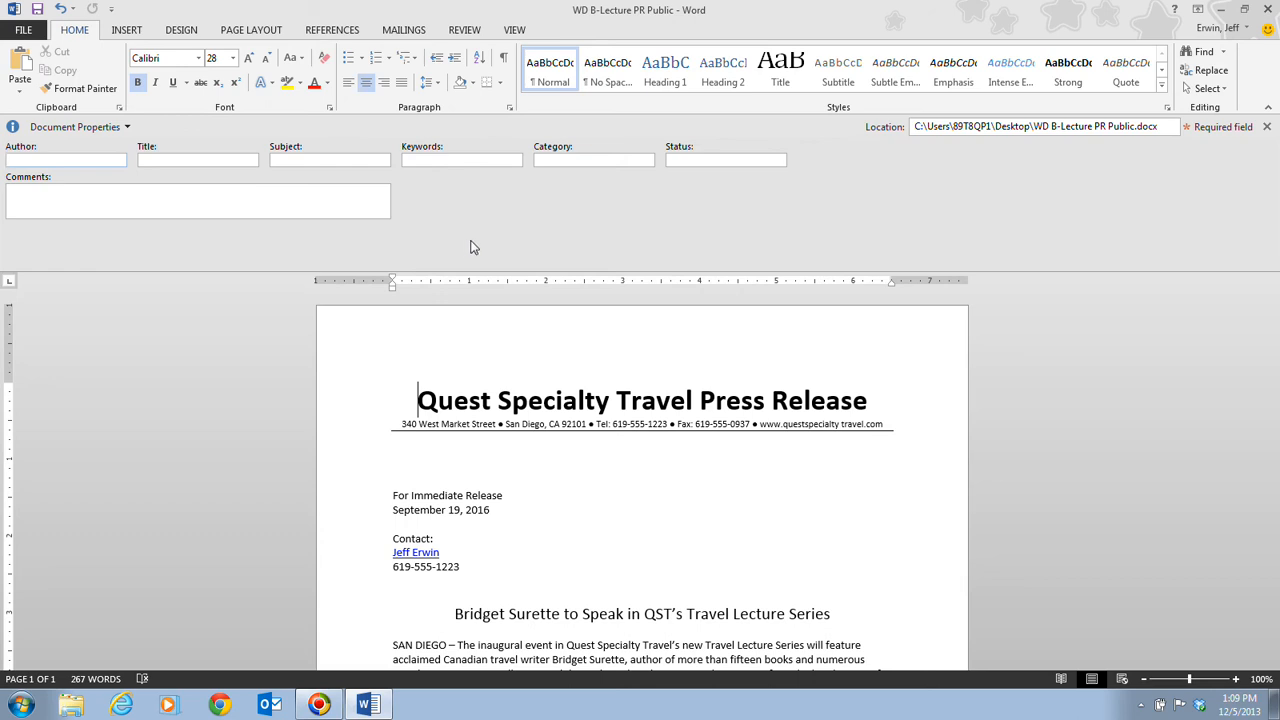
left_click(1267, 127)
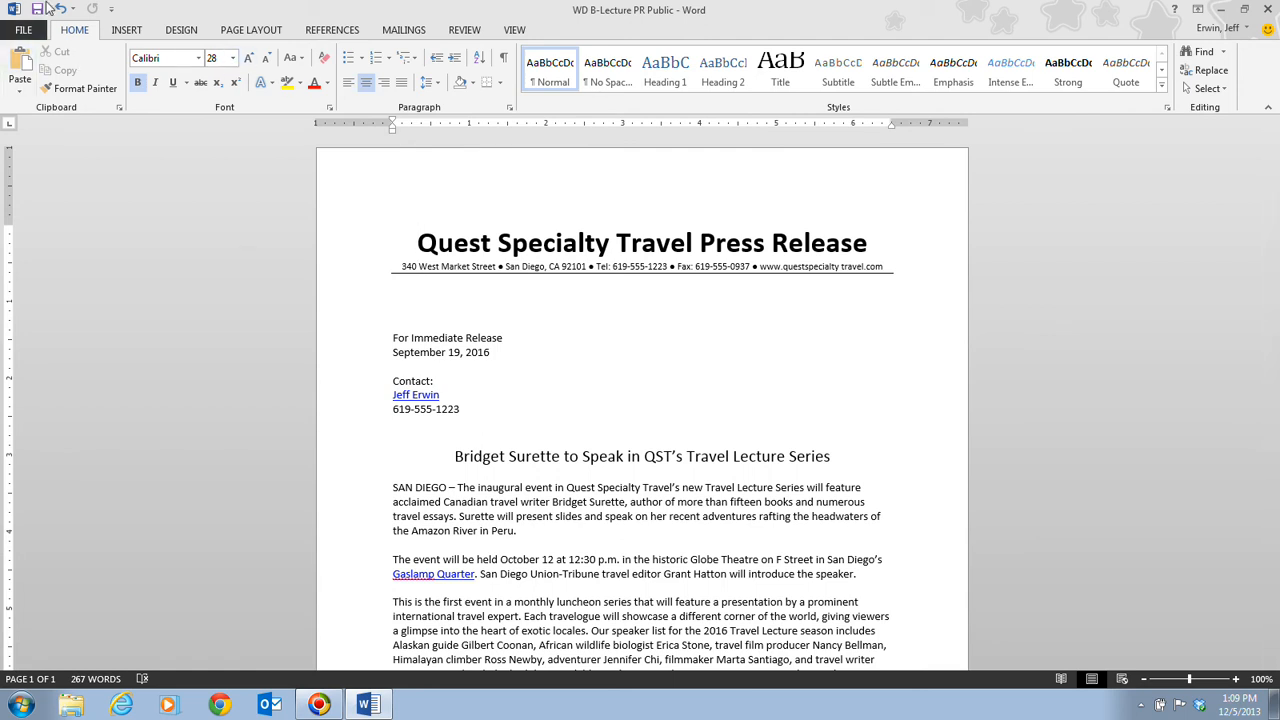
left_click(40, 11)
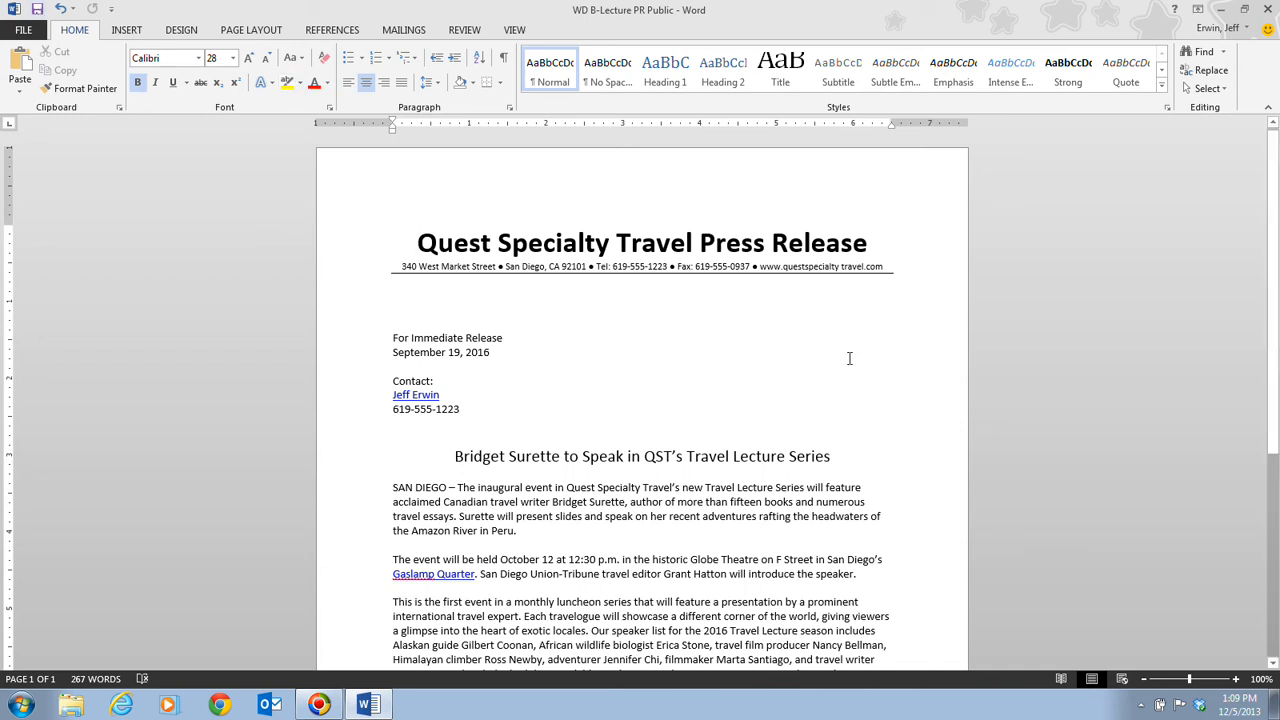
scroll(904, 359, "down", 4)
scroll(904, 359, "up", 6)
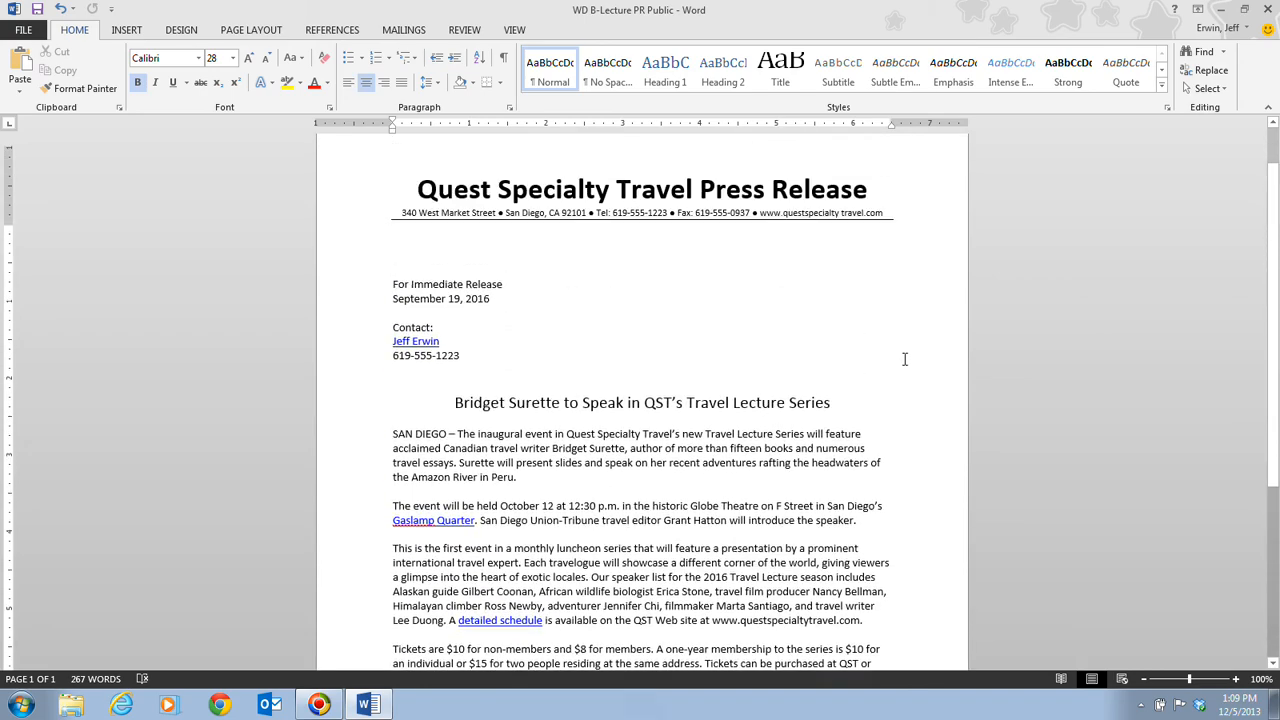
scroll(904, 359, "down", 1)
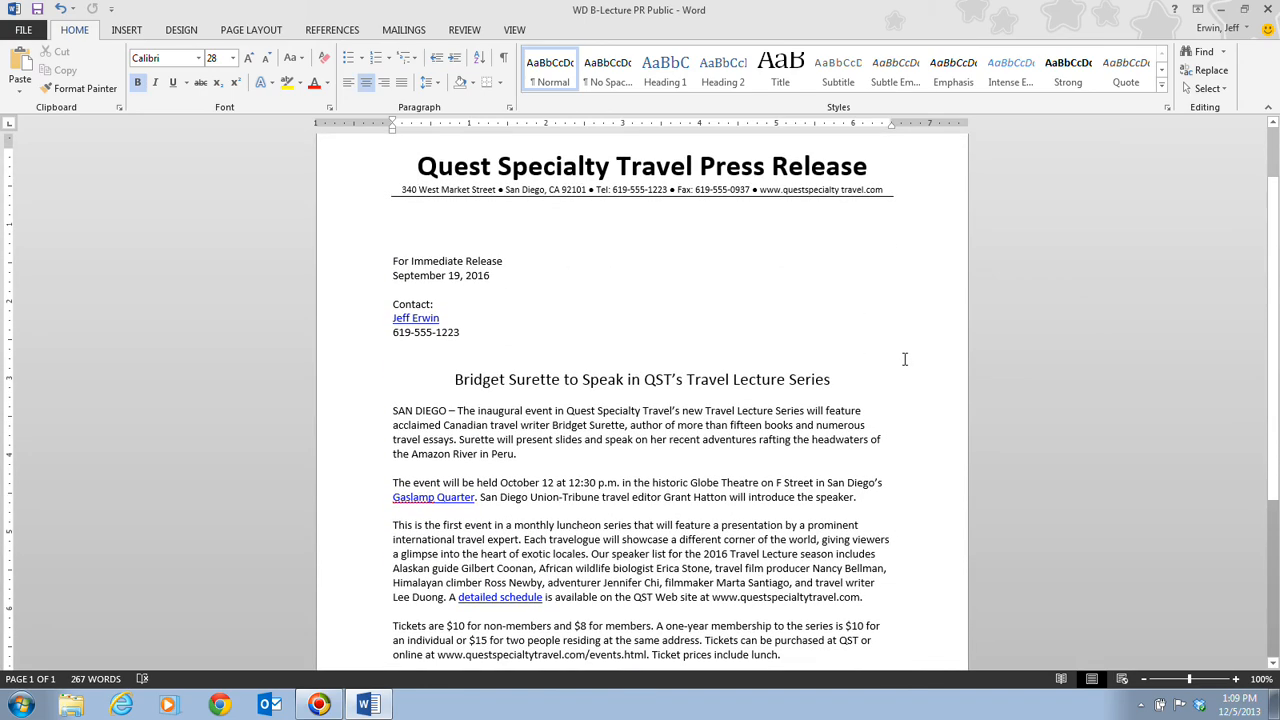
scroll(904, 359, "down", 1)
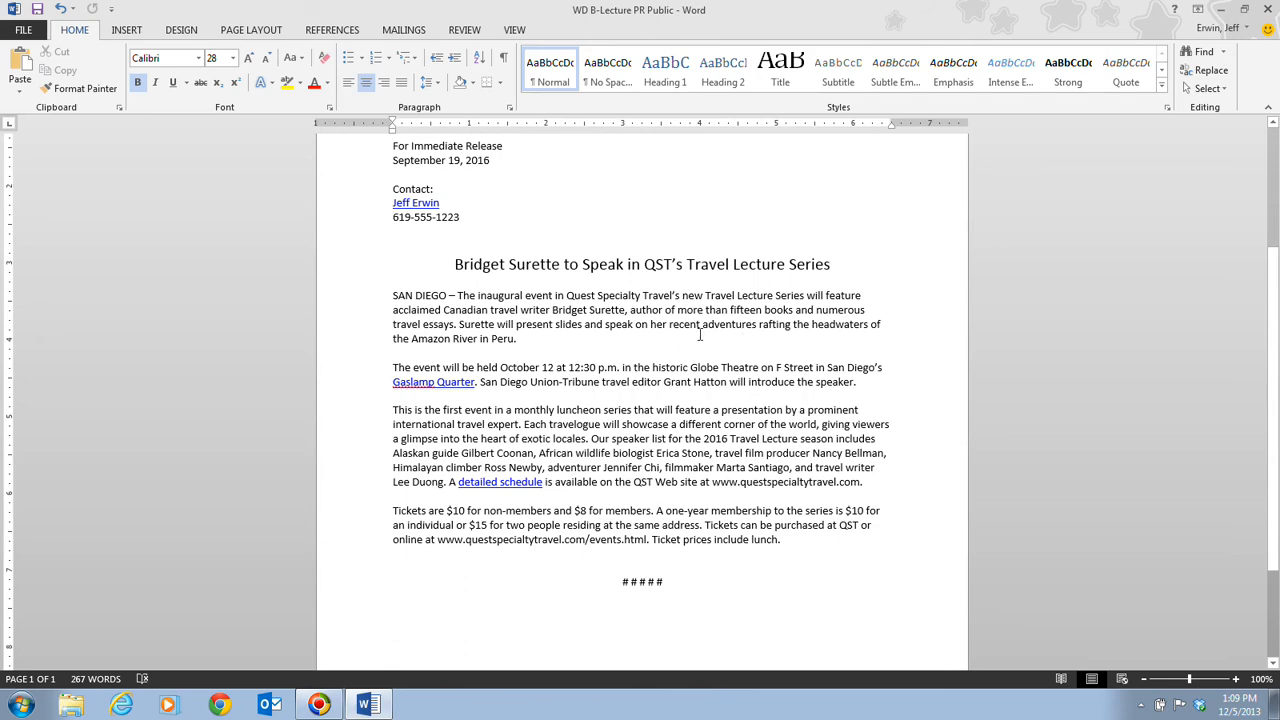
scroll(1000, 437, "down", 3)
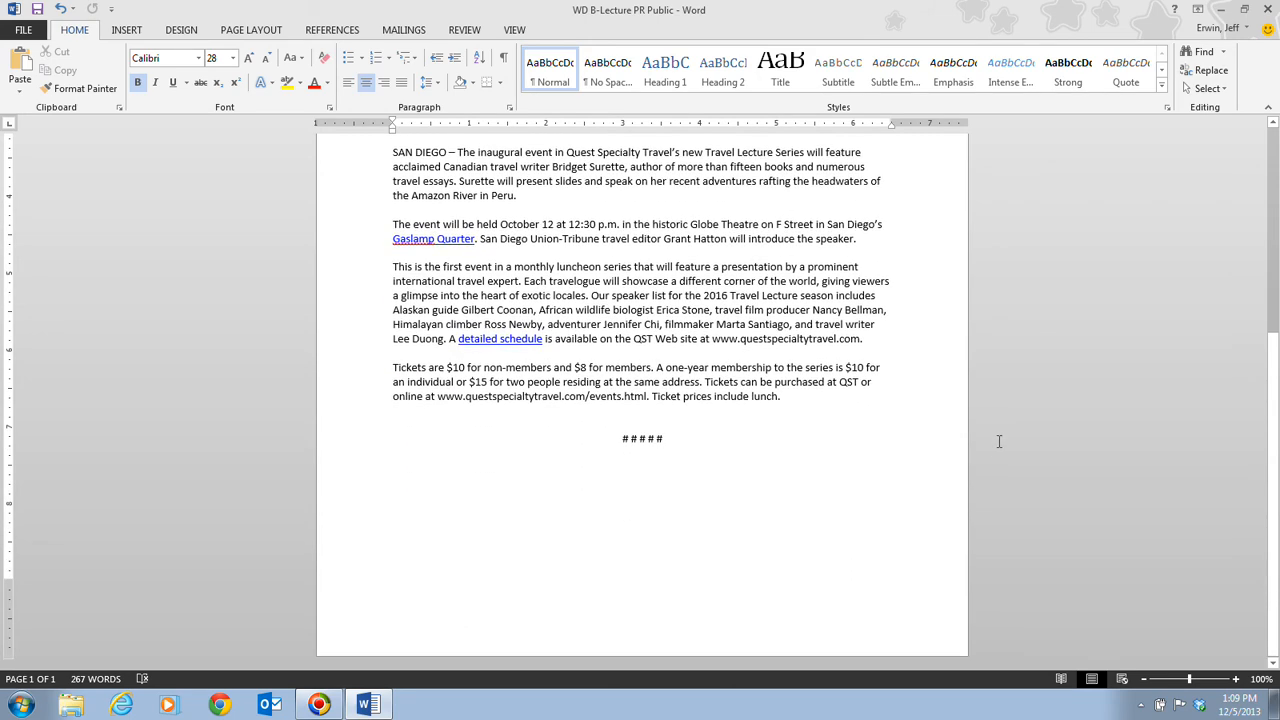
scroll(903, 457, "up", 7)
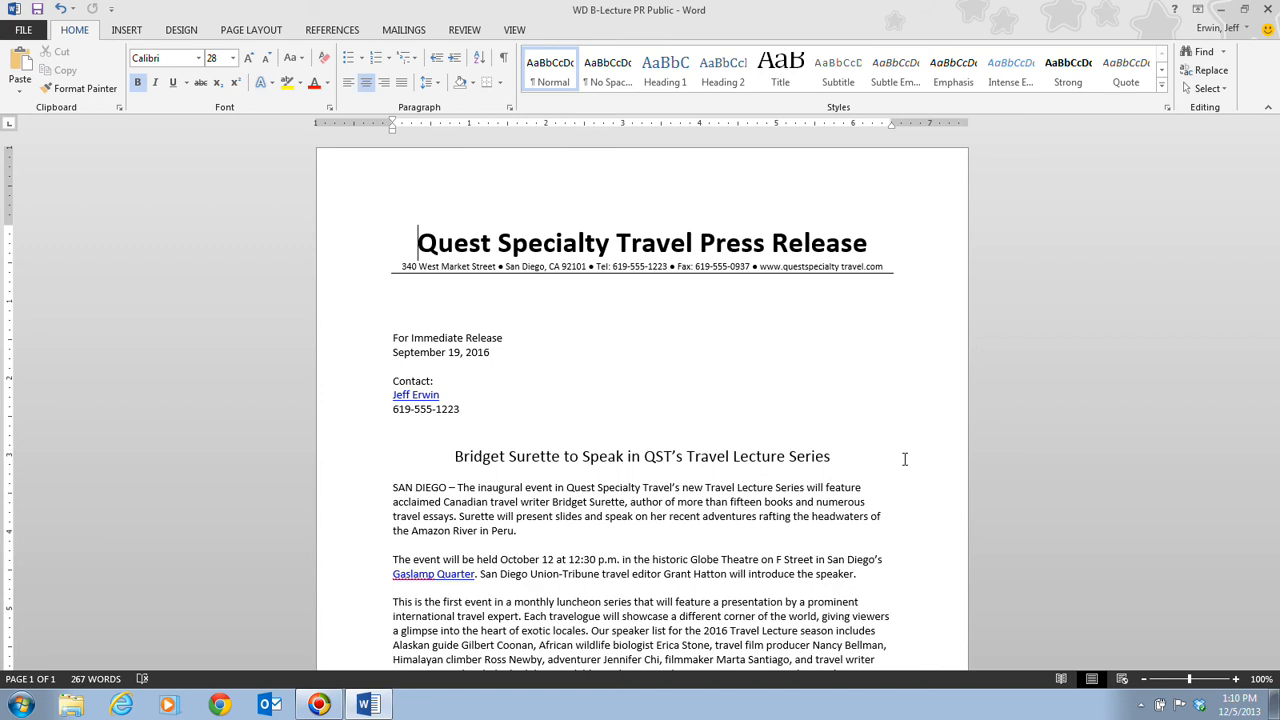
Display the document properties above the page and open the advanced properties of the press release
left_click(23, 30)
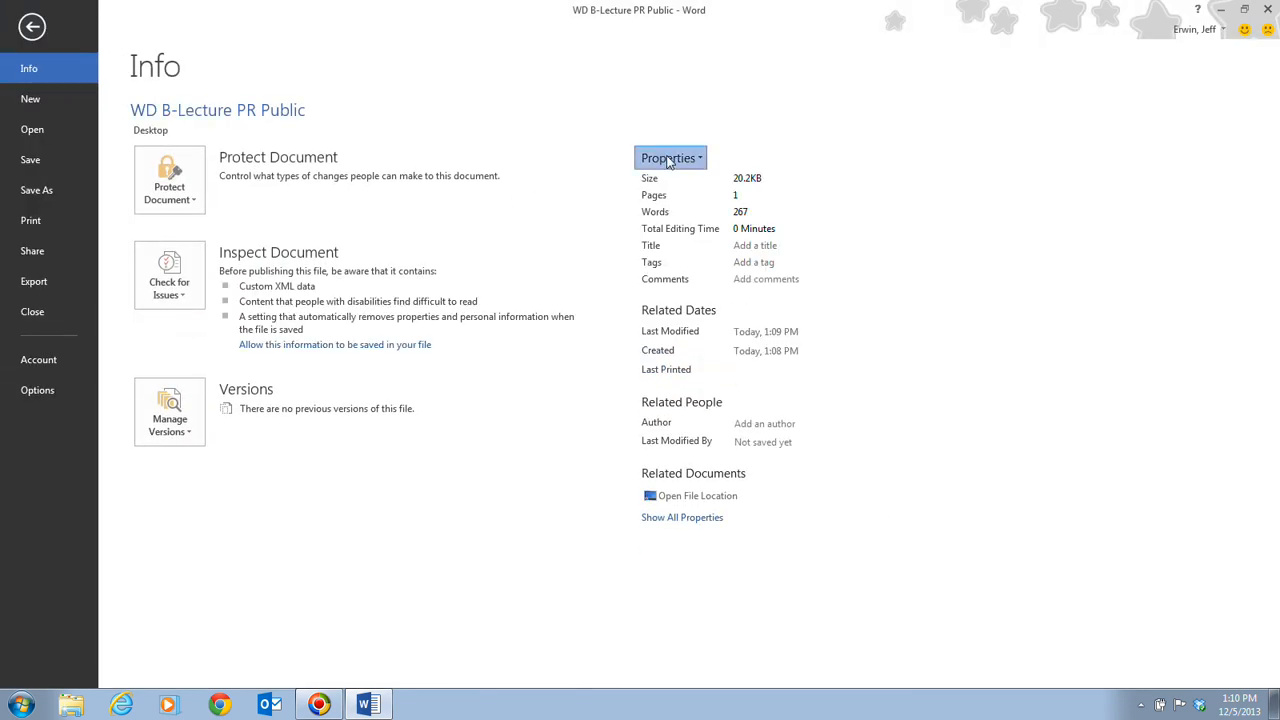
left_click(689, 211)
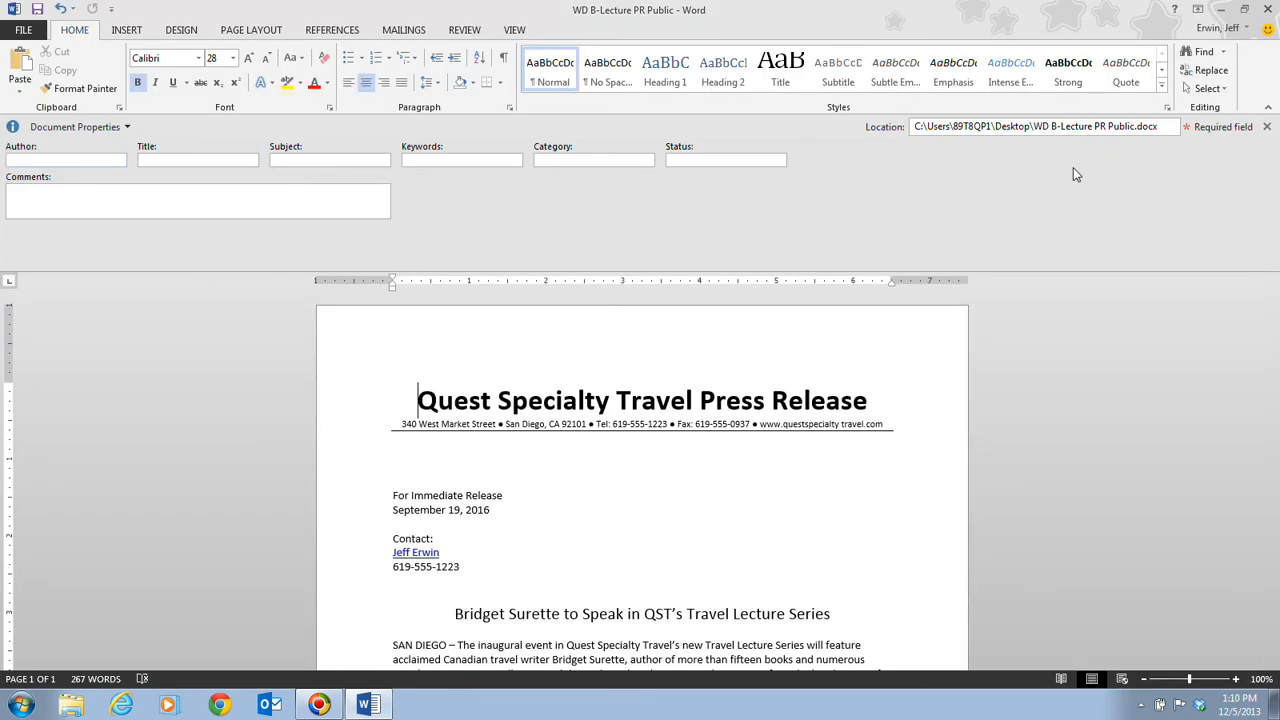
left_click(113, 129)
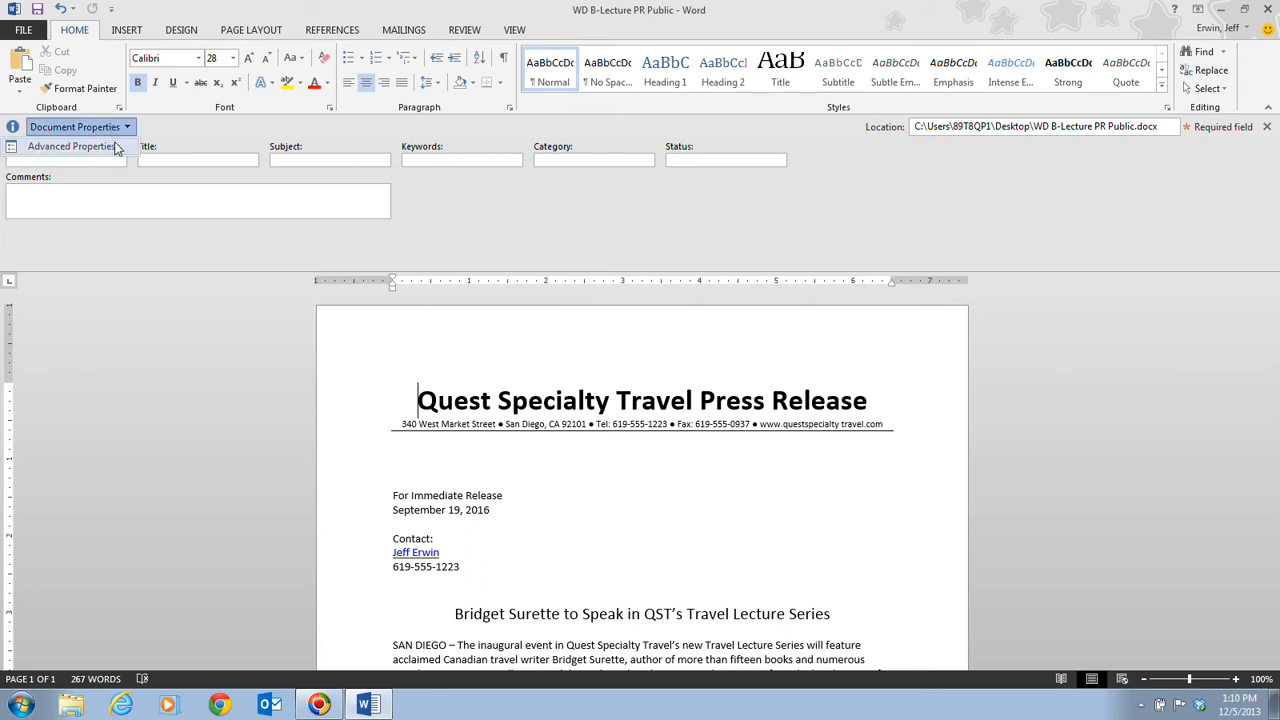
left_click(115, 147)
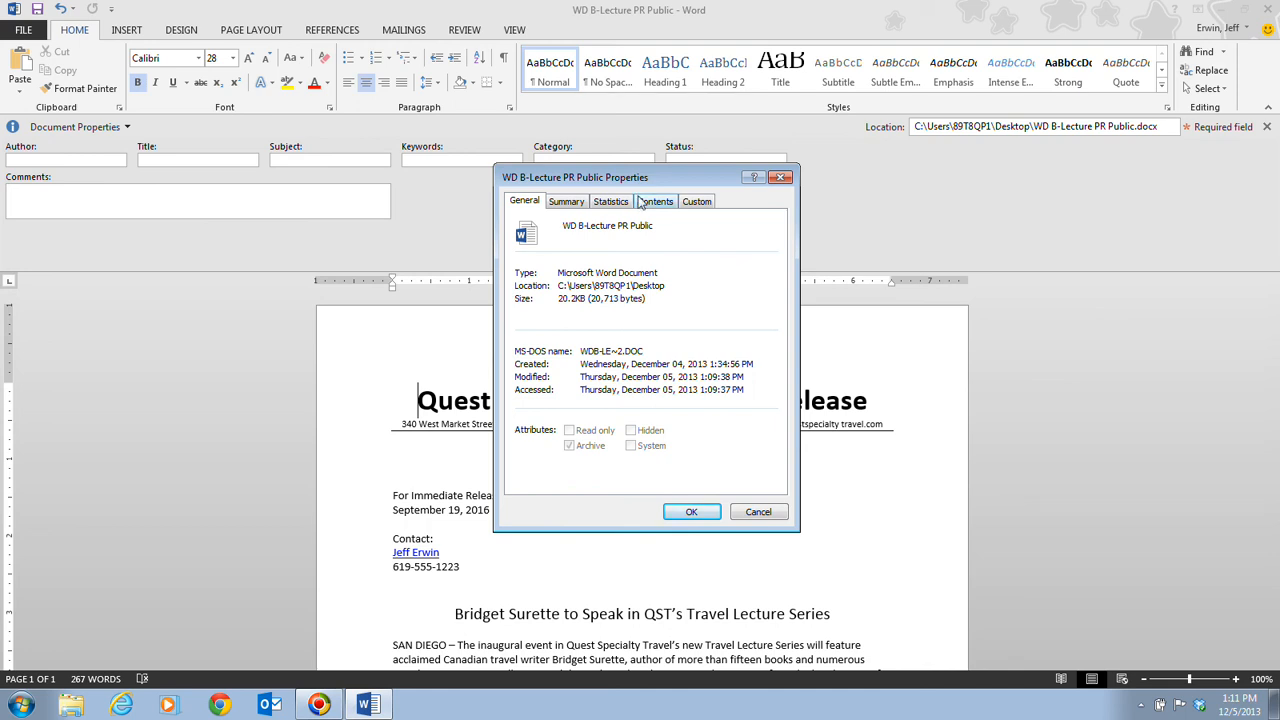
Review the statistics, contents, summary and custom properties of the press release, and close all property views
left_click(607, 203)
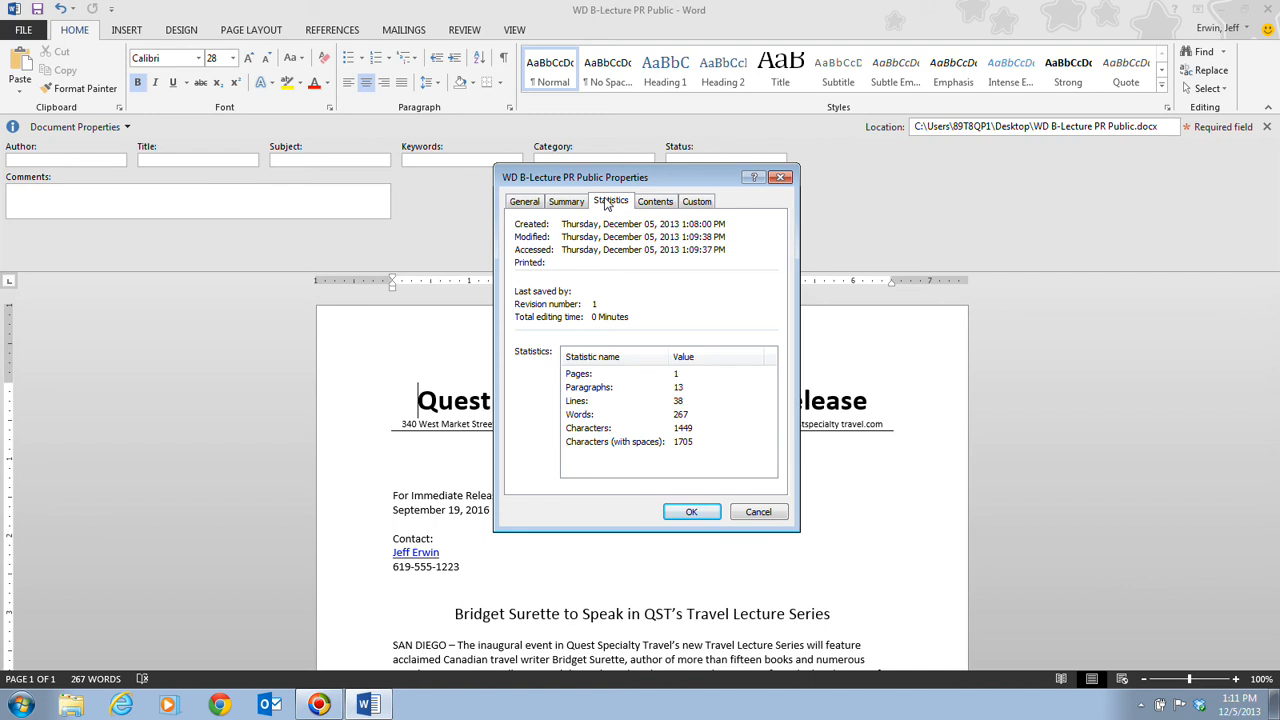
left_click(668, 204)
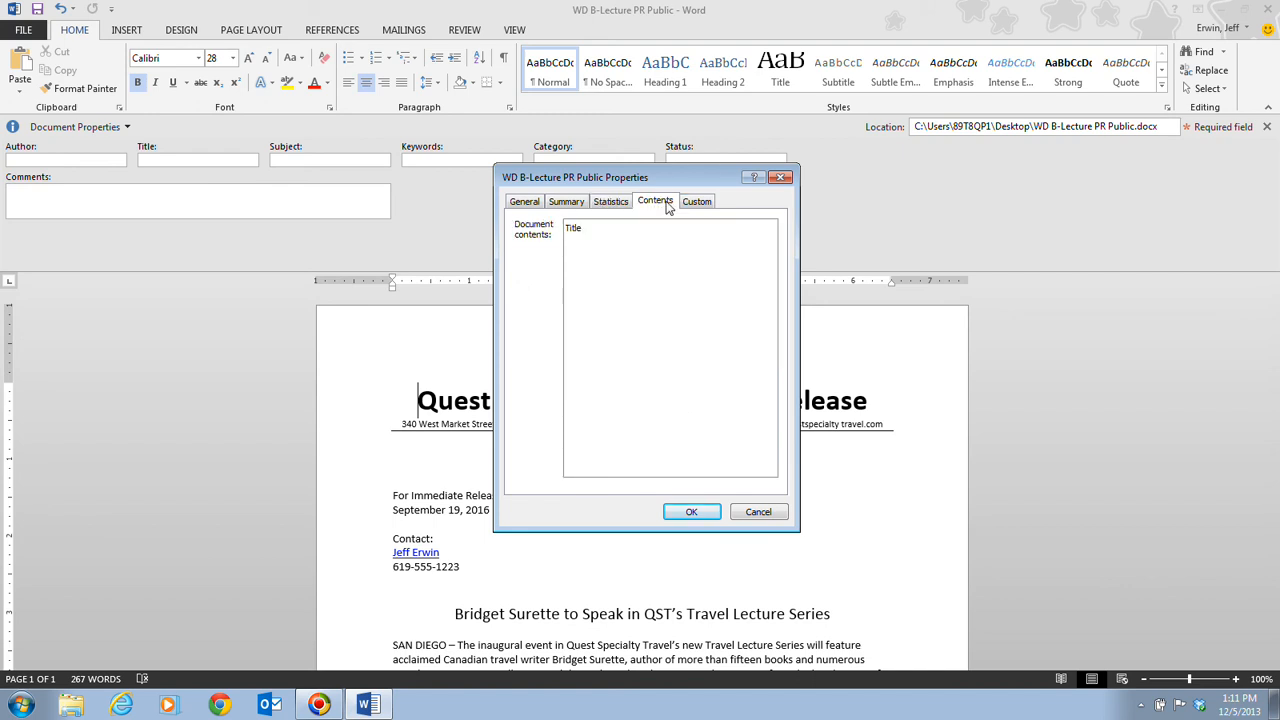
left_click(582, 204)
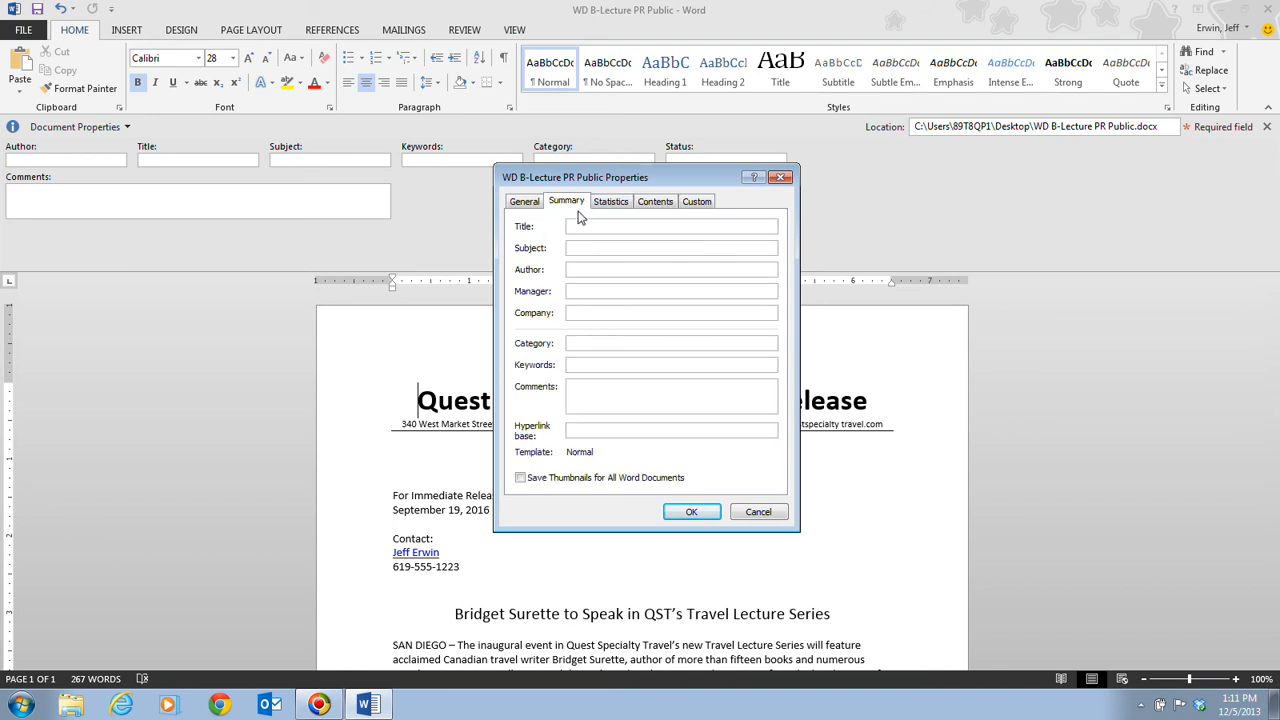
left_click(697, 202)
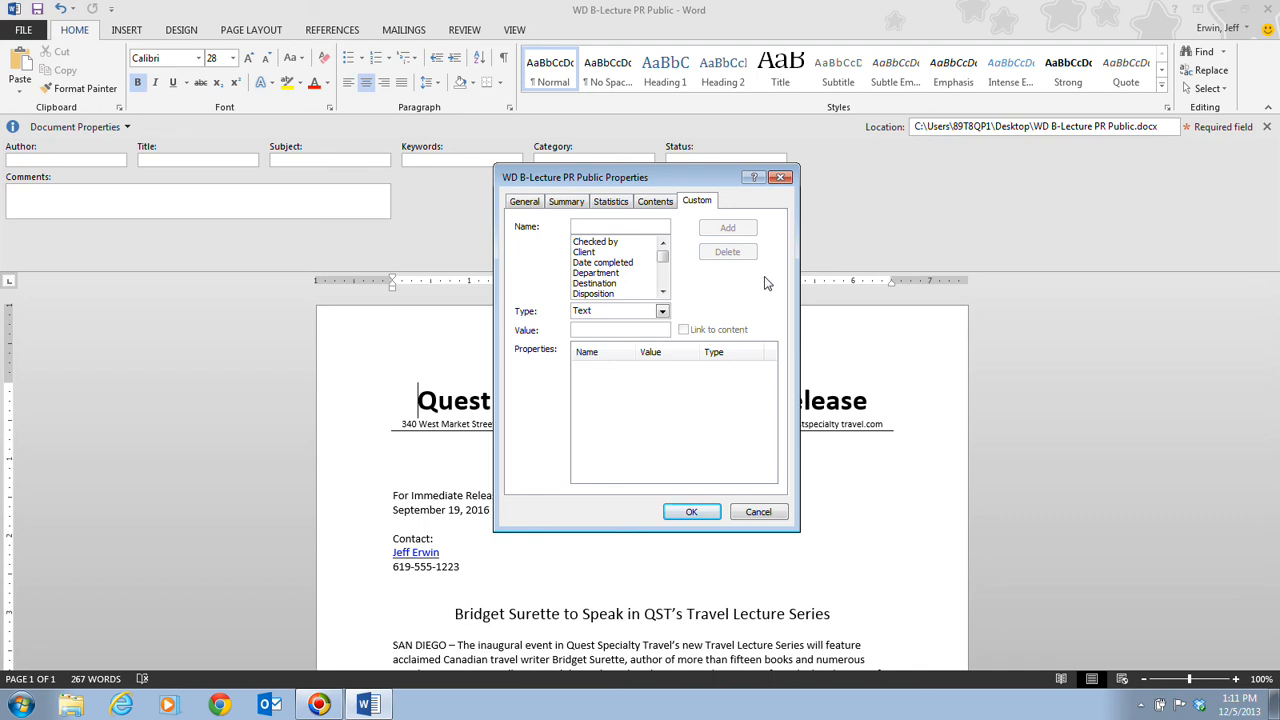
left_click(575, 204)
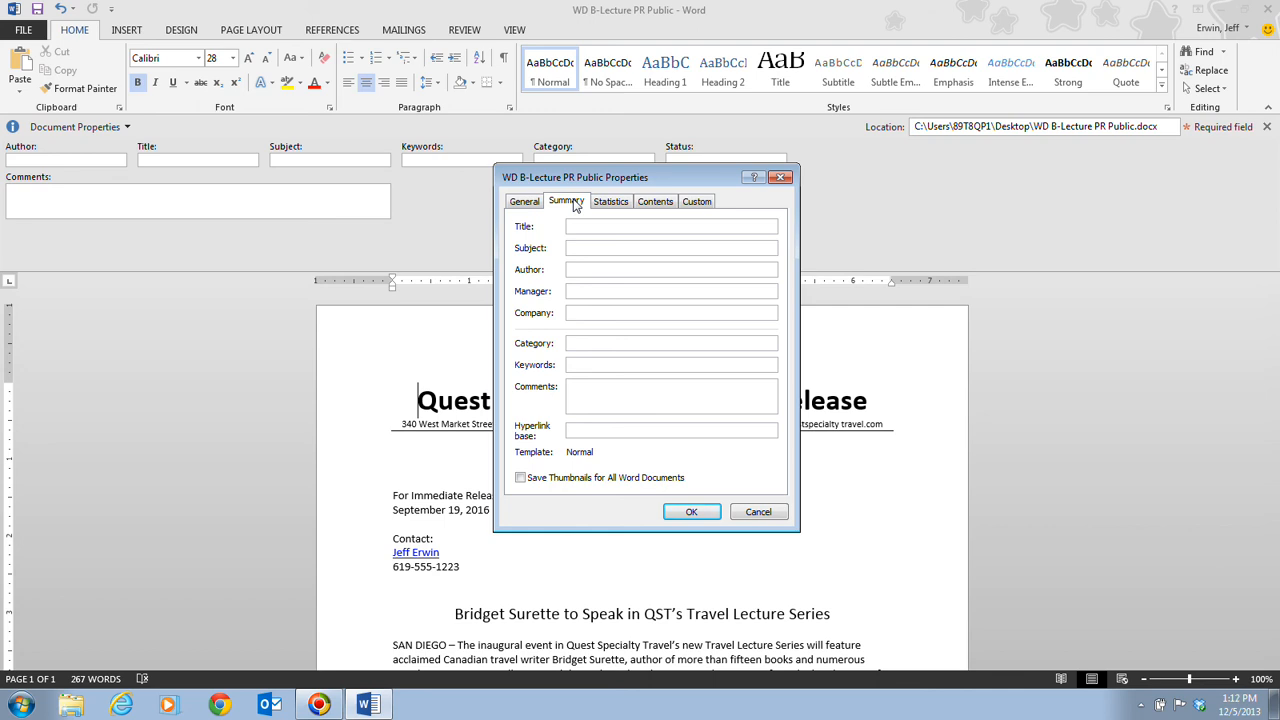
left_click(706, 202)
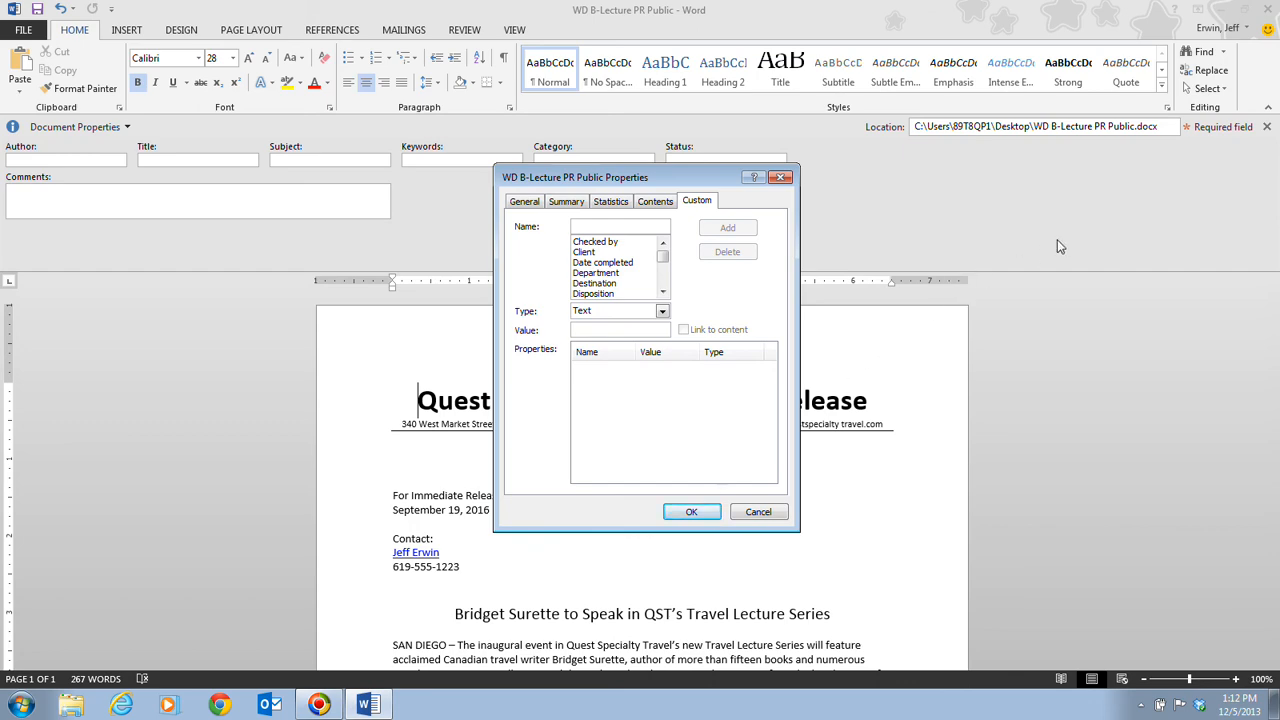
left_click(691, 512)
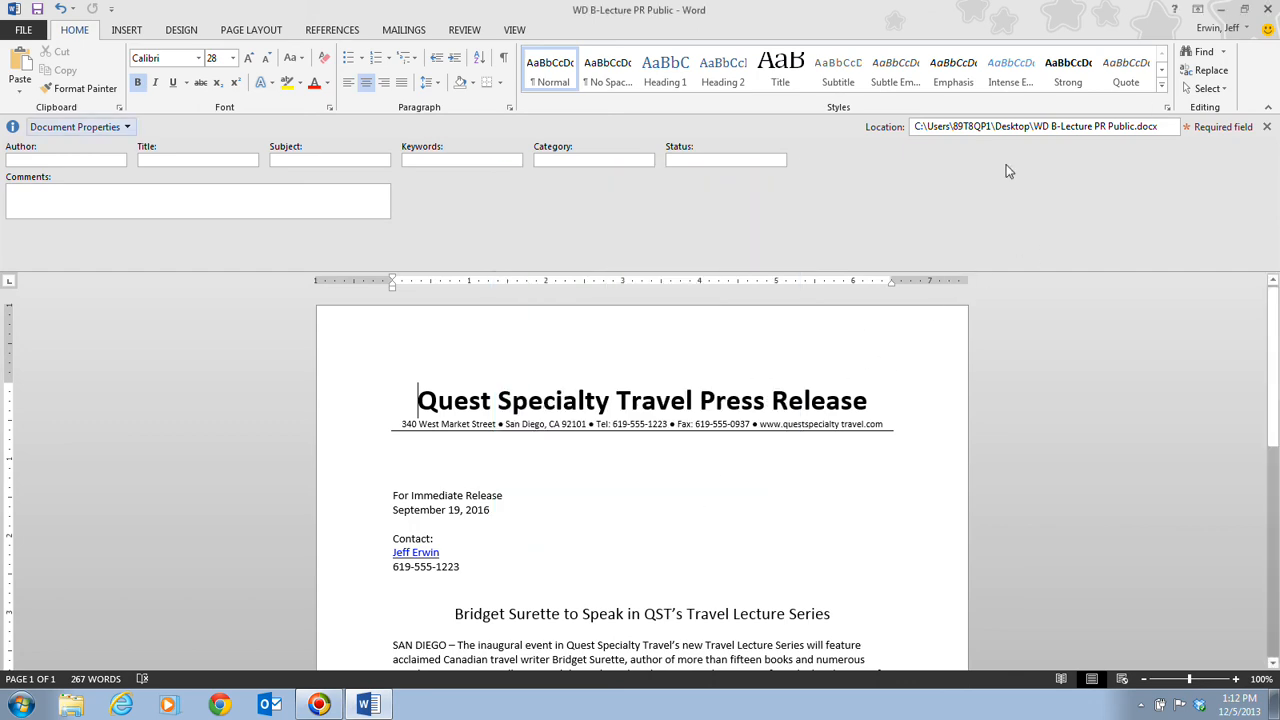
left_click(1266, 127)
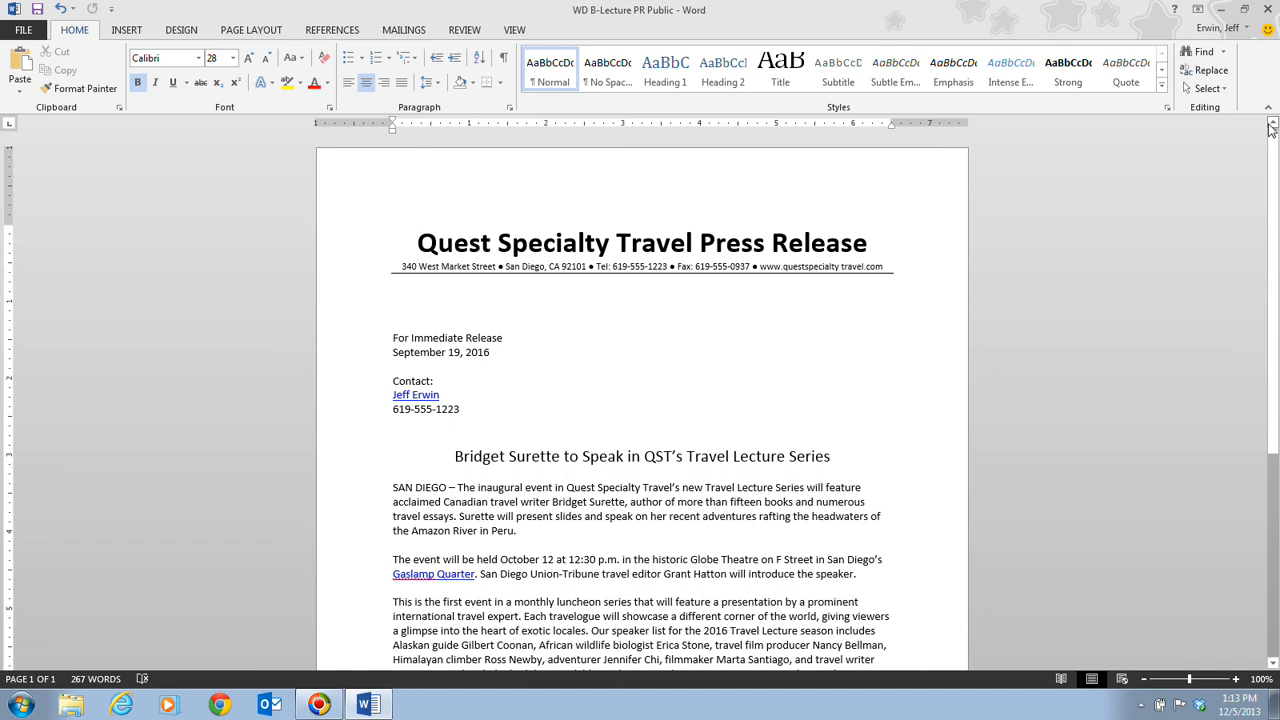